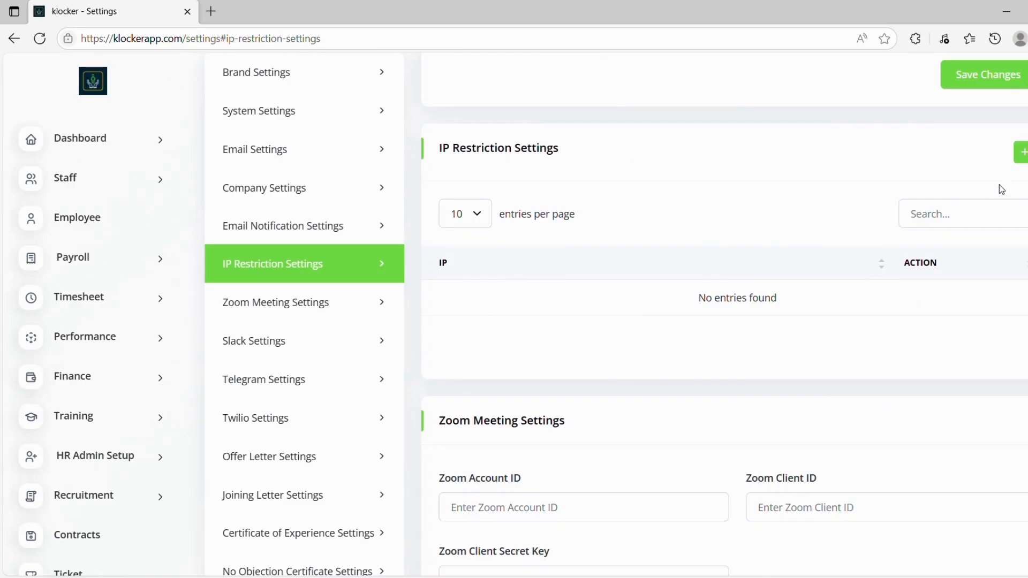
click(1023, 154)
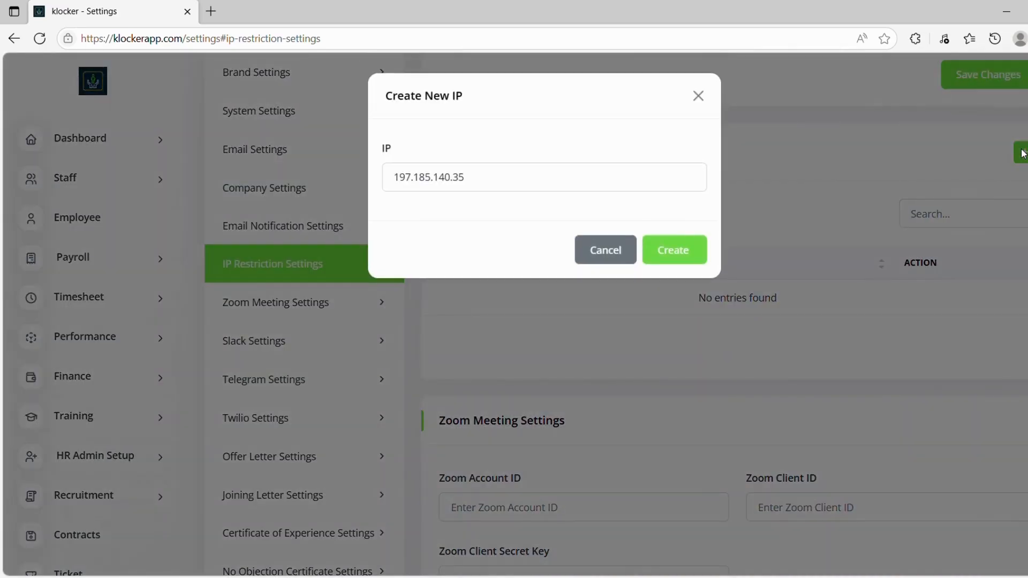
click(685, 251)
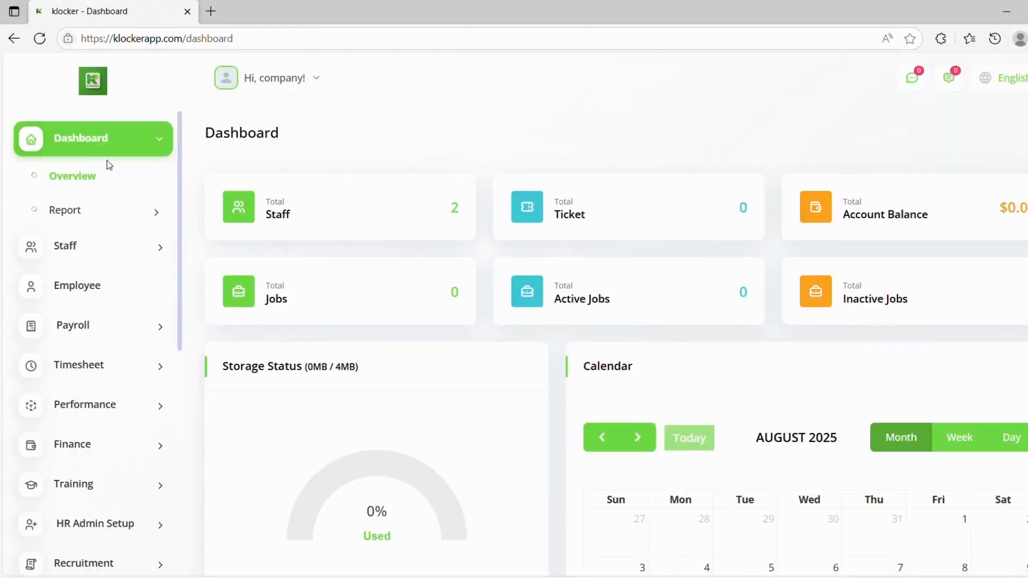
Step: Start a new user named HR and replace the prefilled e-mail with the HR e-mail address
click(61, 246)
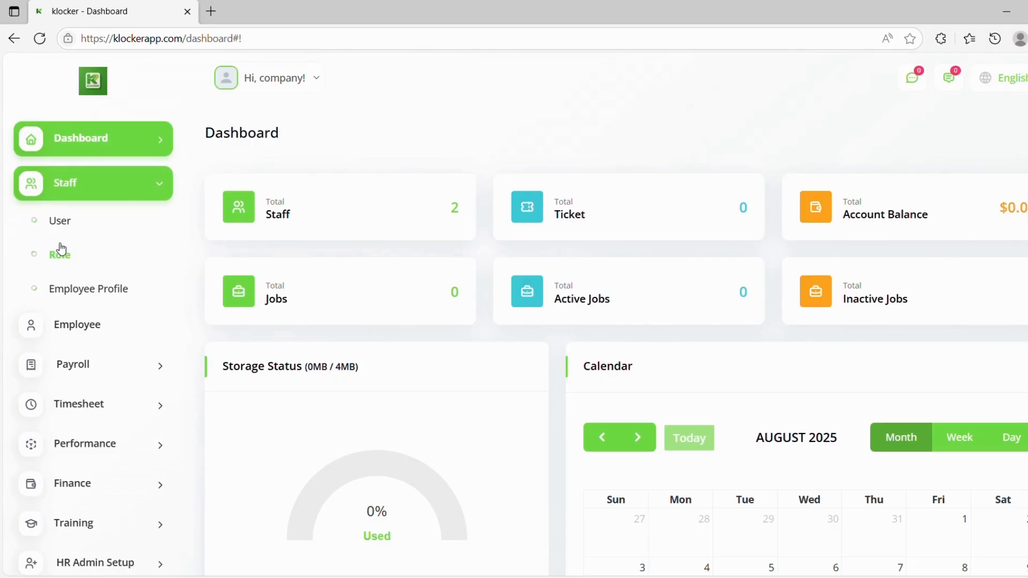
click(62, 230)
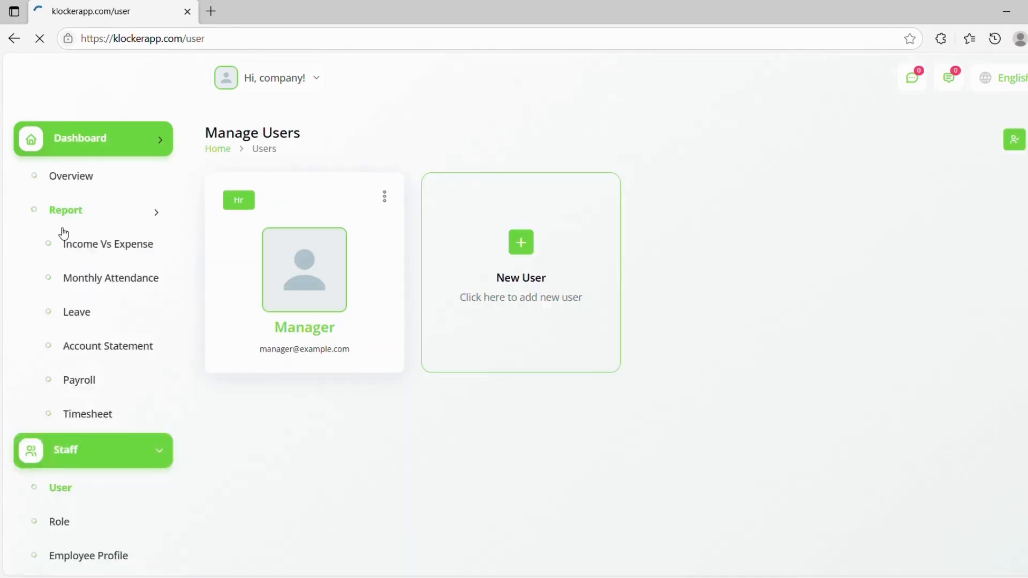
click(480, 259)
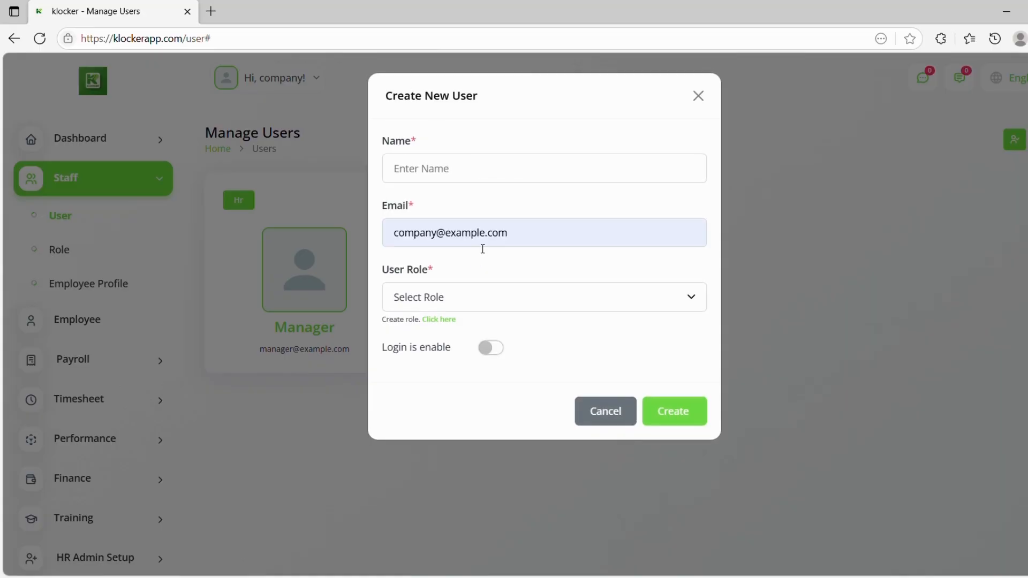
click(491, 182)
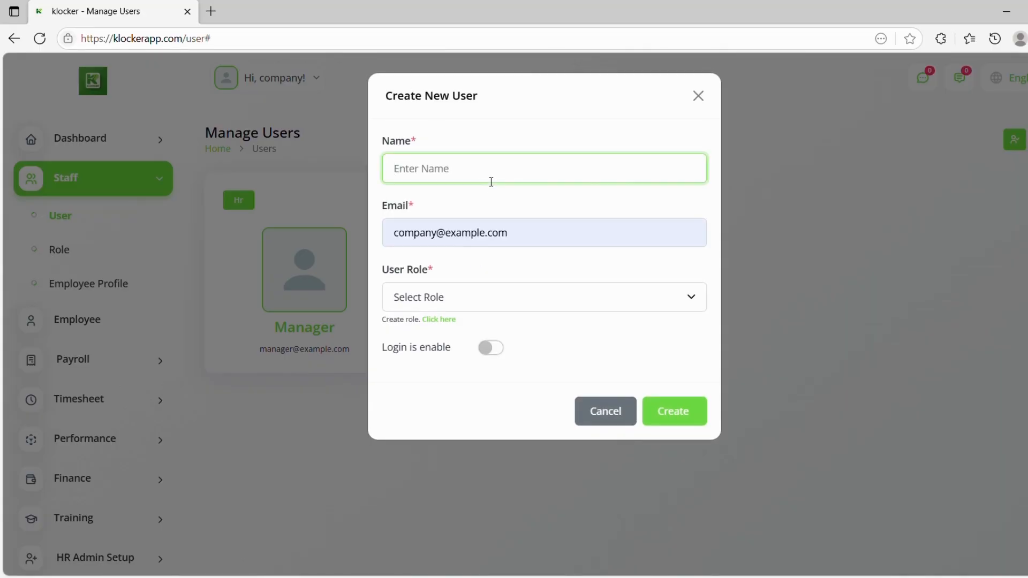
text(HR)
triple_click(535, 234)
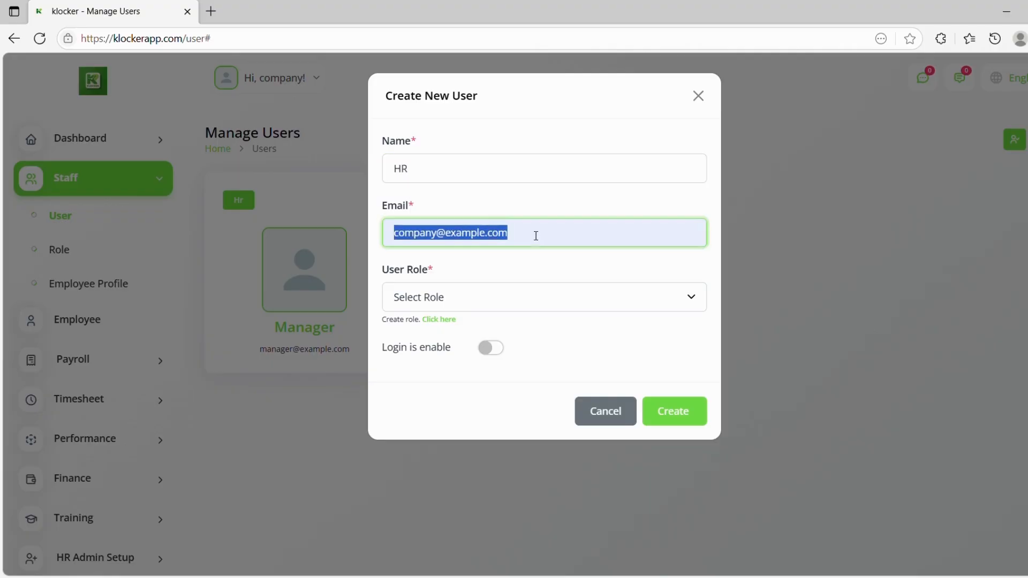
text(hr@)
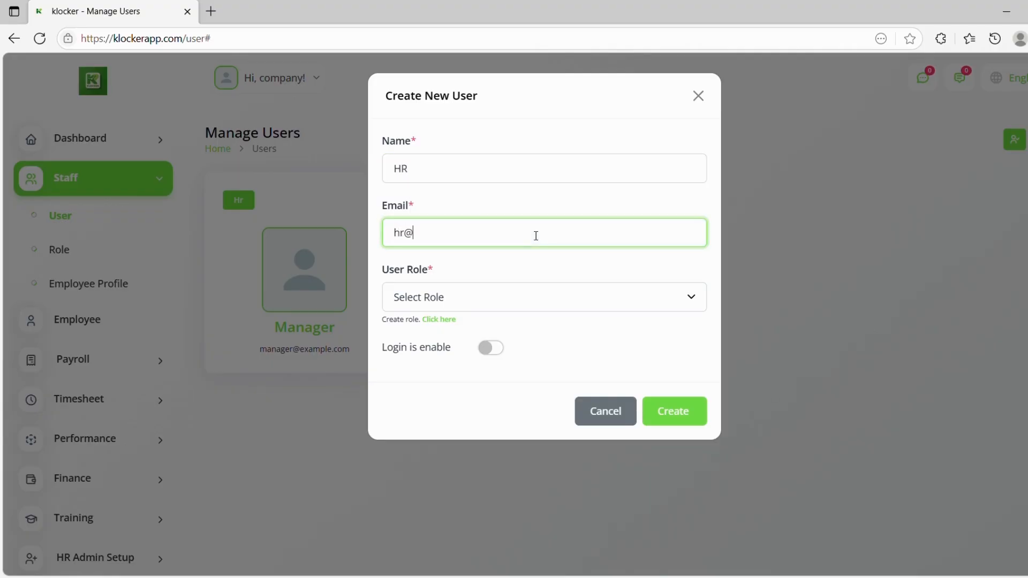
text(example.com)
Step: Give the HR user the hr role, enable login with a password, and create the account
click(516, 296)
click(518, 338)
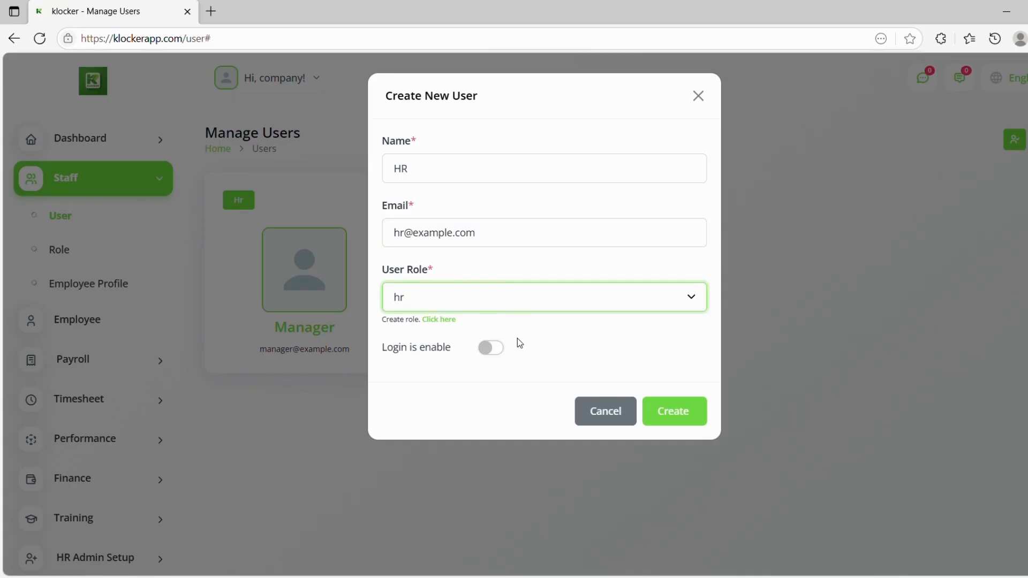
click(491, 346)
double_click(462, 406)
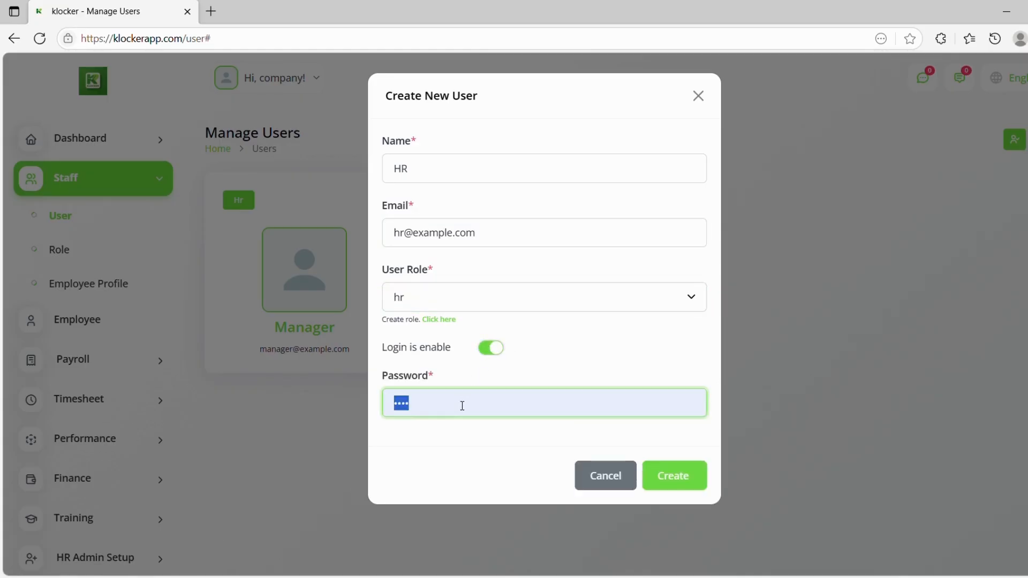
text(••••)
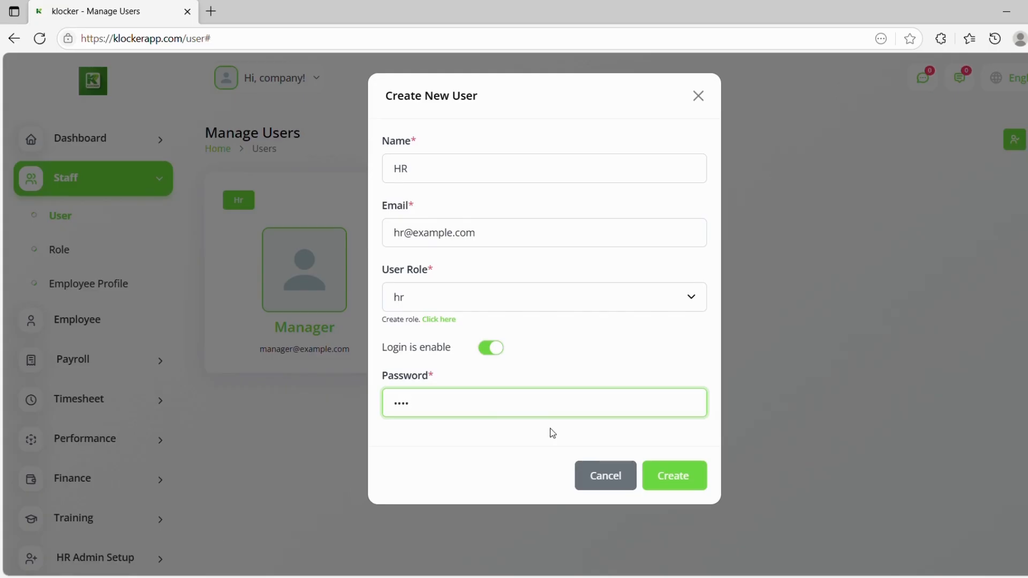
text(••)
click(663, 479)
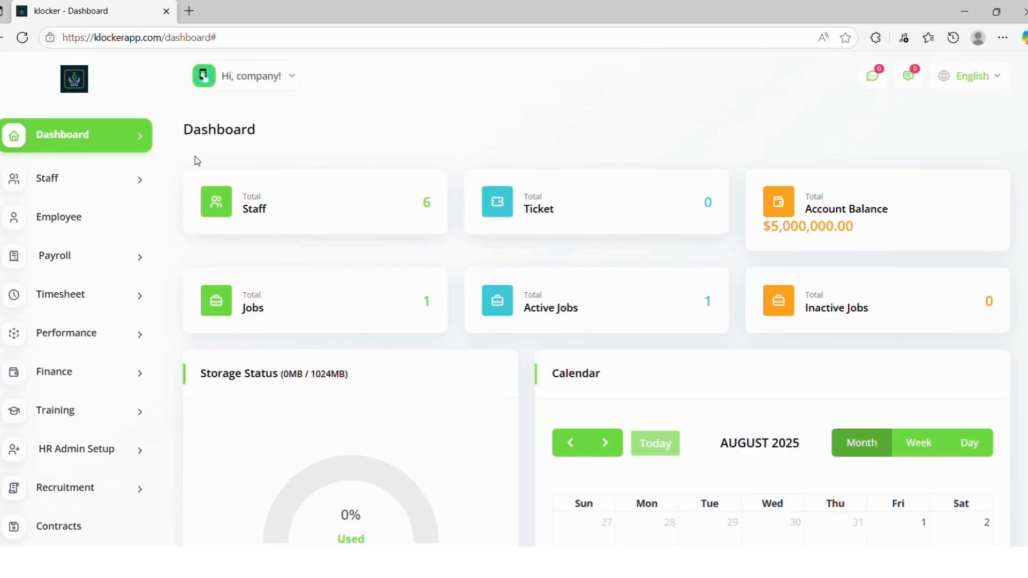
Step: In HRM System Setup, create a branch named Pretoria North
scroll(126, 183, down, 5)
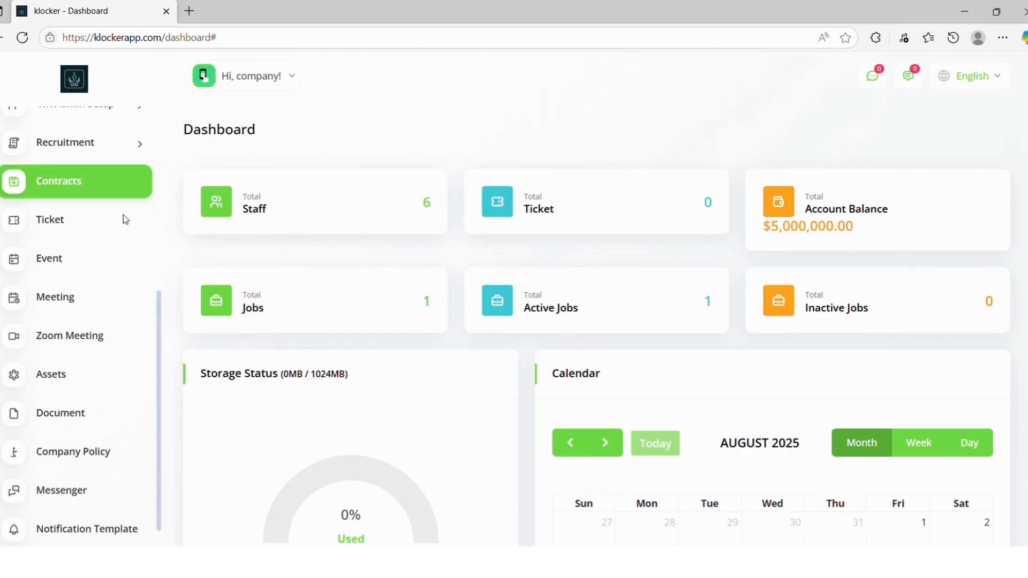
scroll(95, 509, down, 1)
click(92, 502)
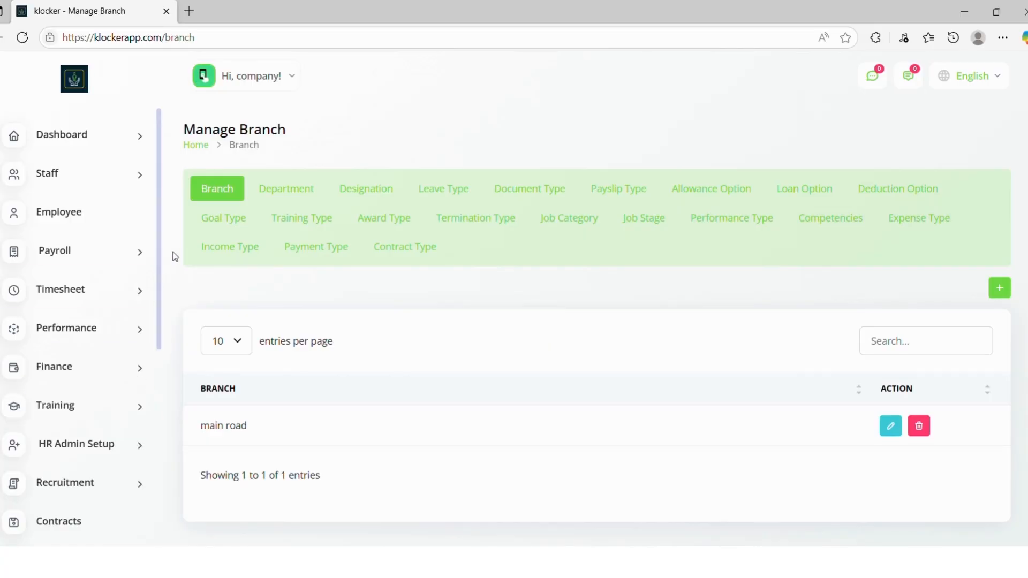
click(1006, 289)
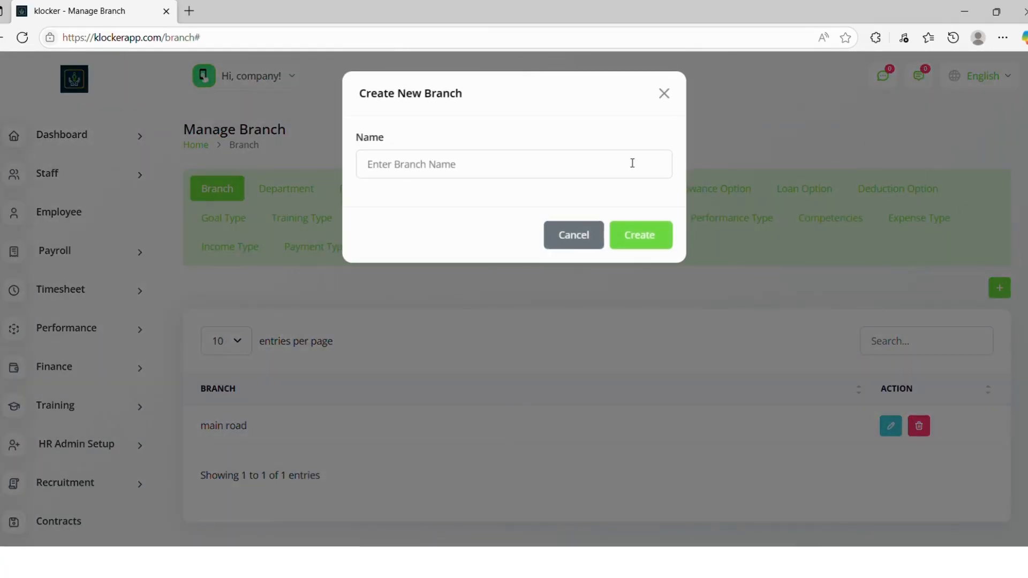
click(612, 173)
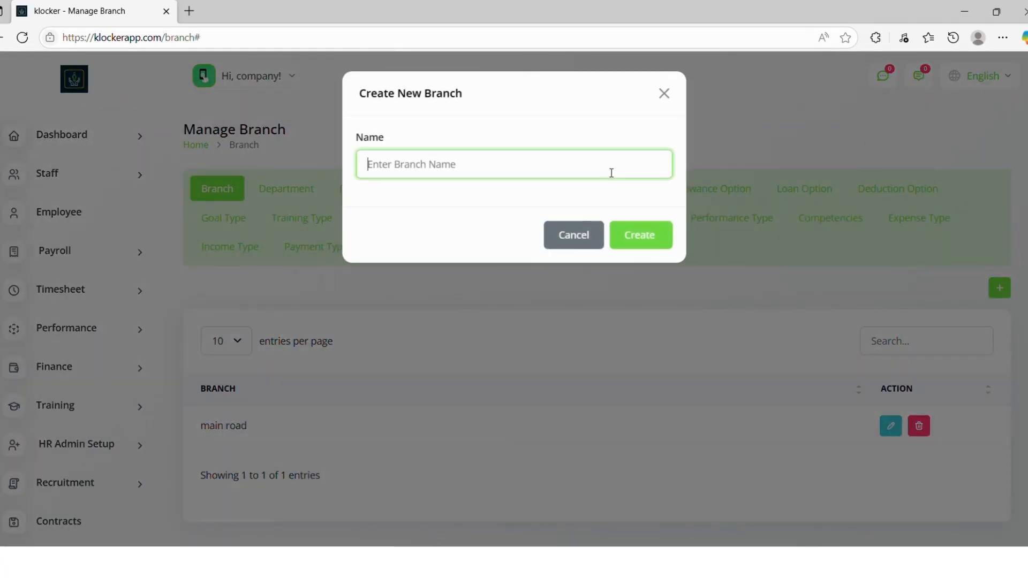
text(Preto)
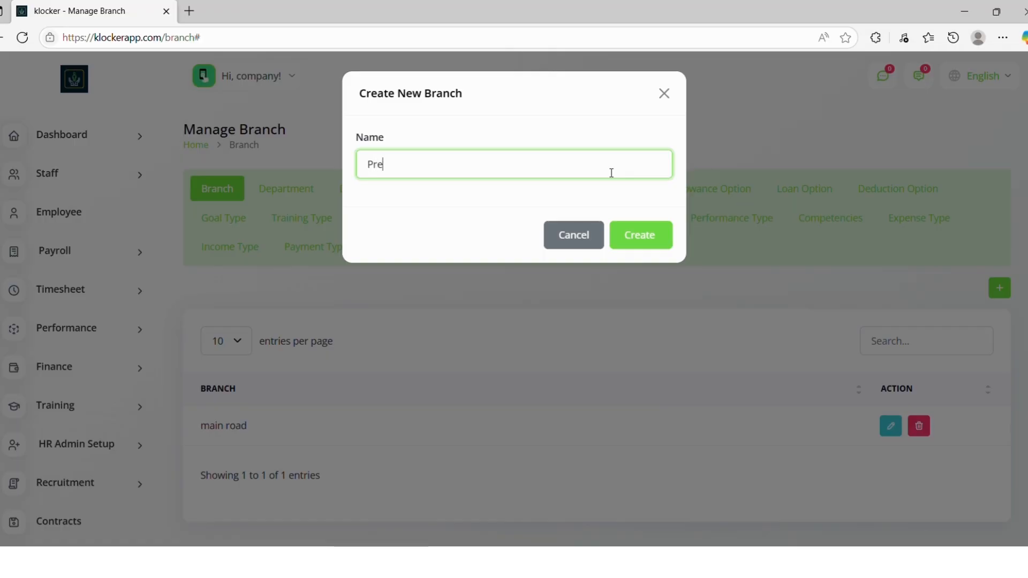
text(ria North)
click(623, 230)
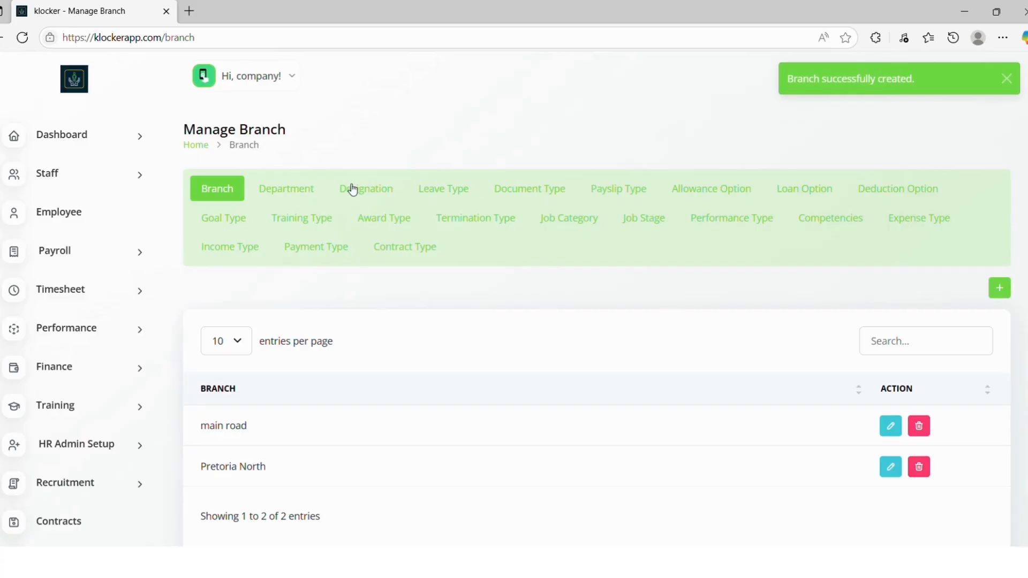
Step: Create a department named Kitchen assigned to the Pretoria North branch
click(318, 189)
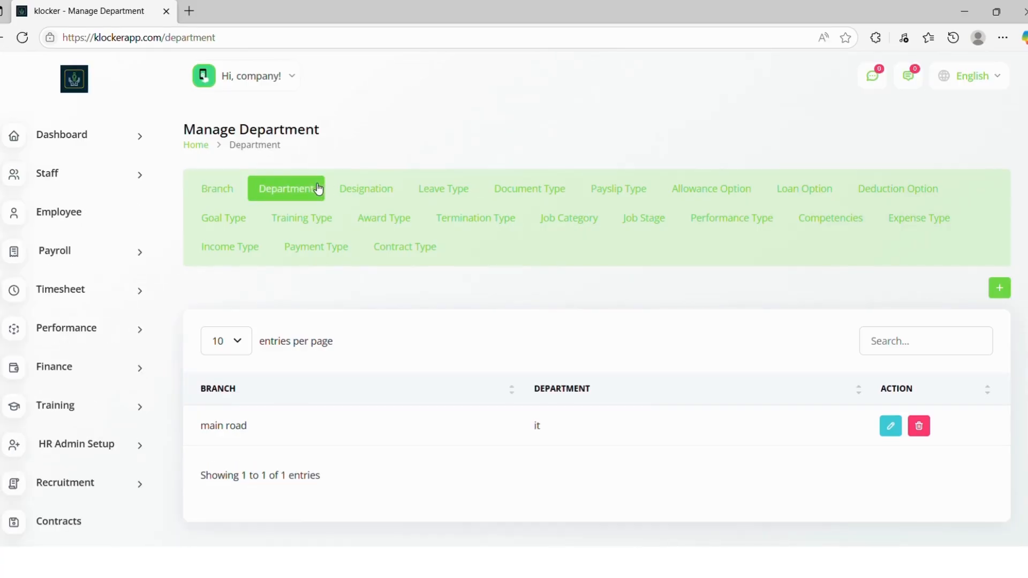
click(999, 288)
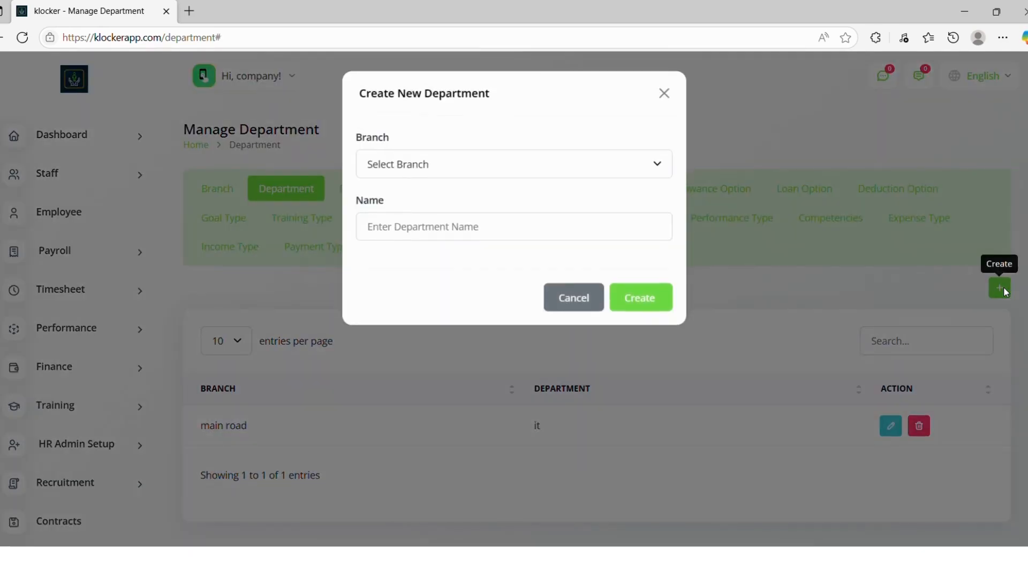
click(624, 175)
click(617, 232)
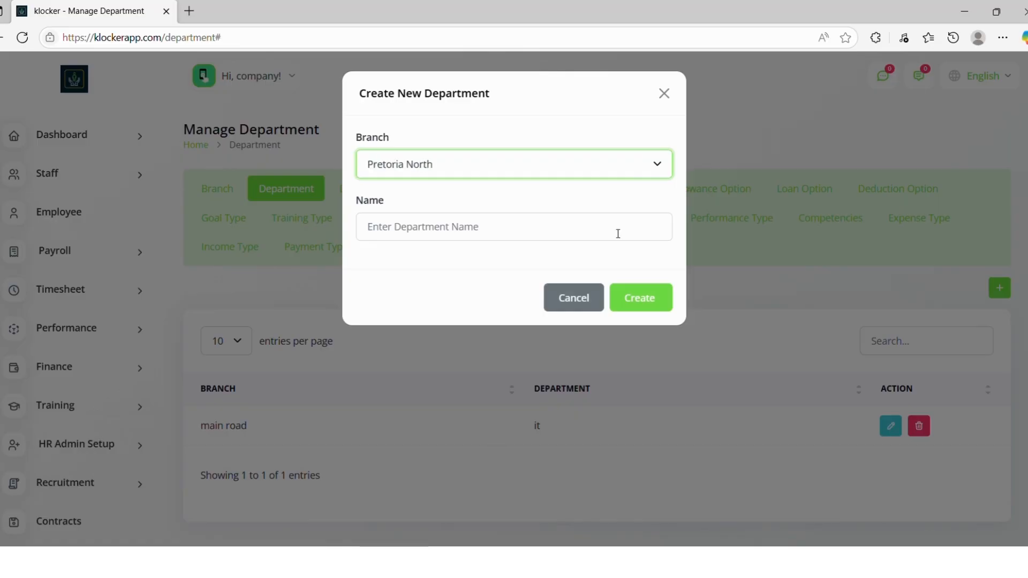
click(618, 234)
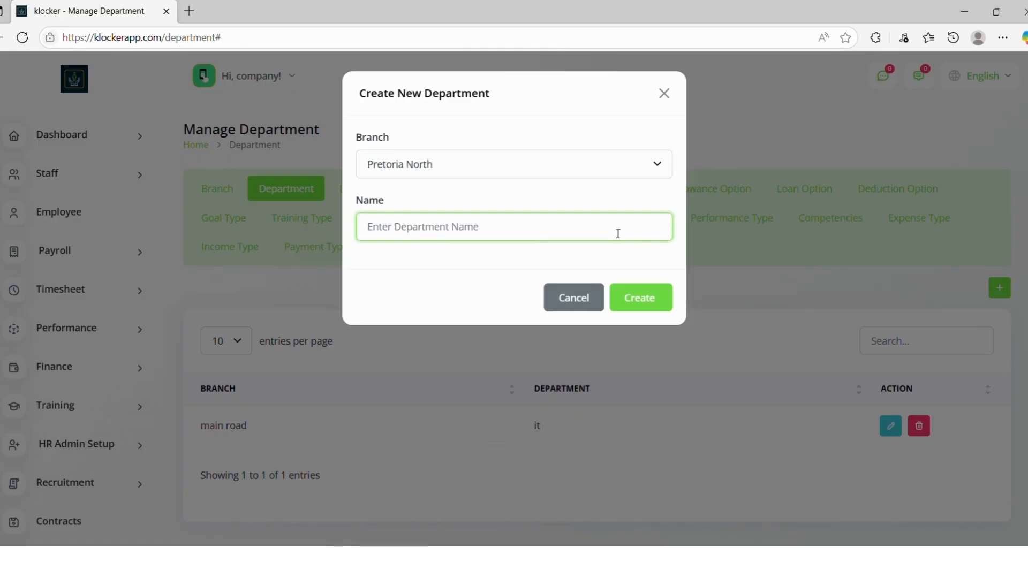
text(Kitchen)
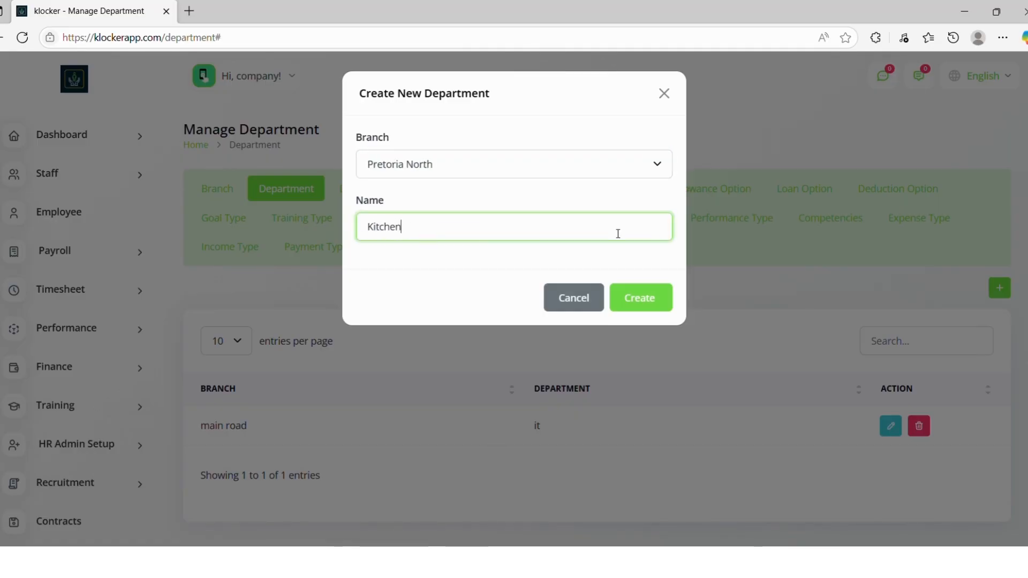
click(637, 296)
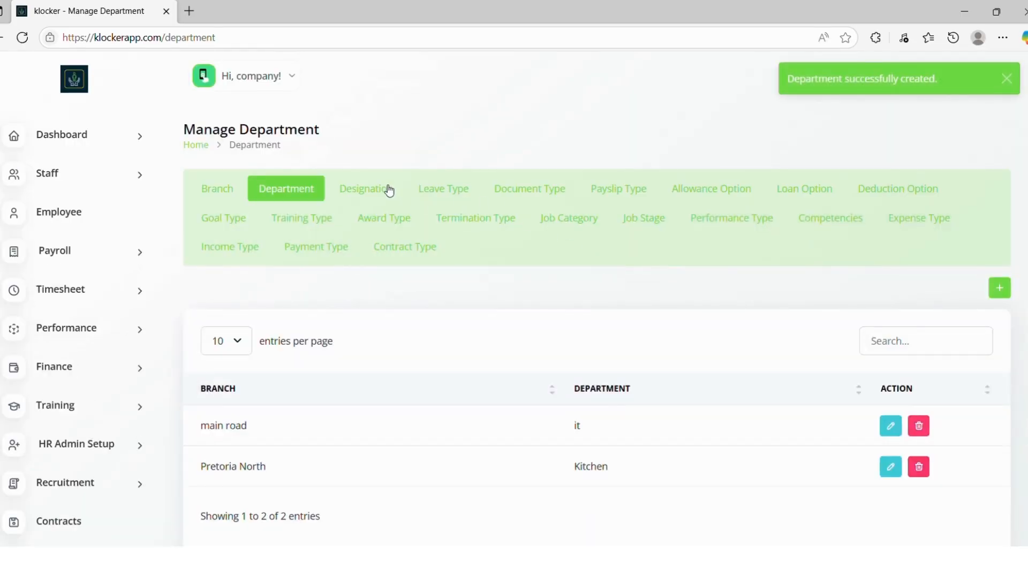
click(389, 191)
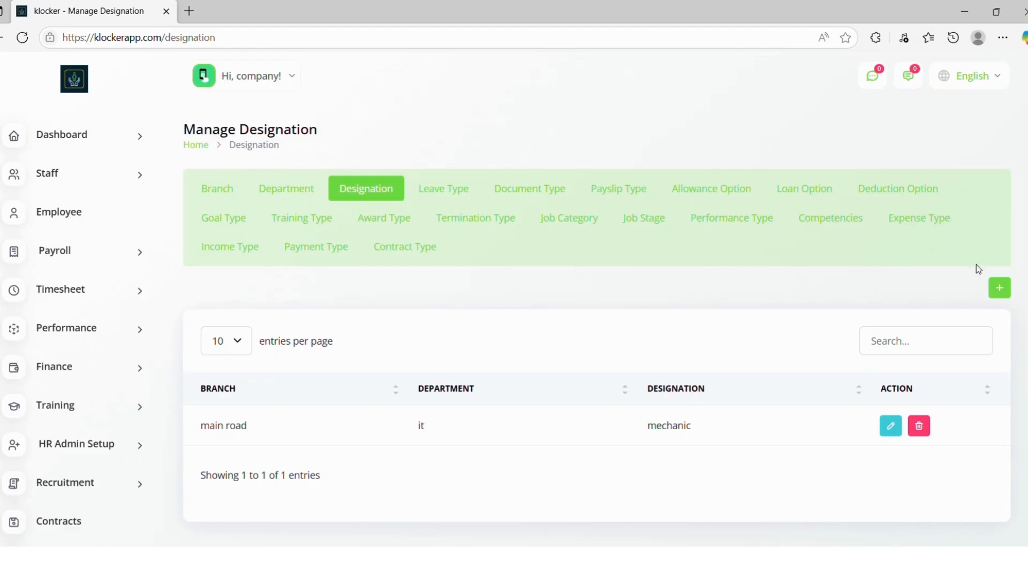
Step: Create a Pastry Chef designation under Pretoria North branch and Kitchen department
click(1000, 288)
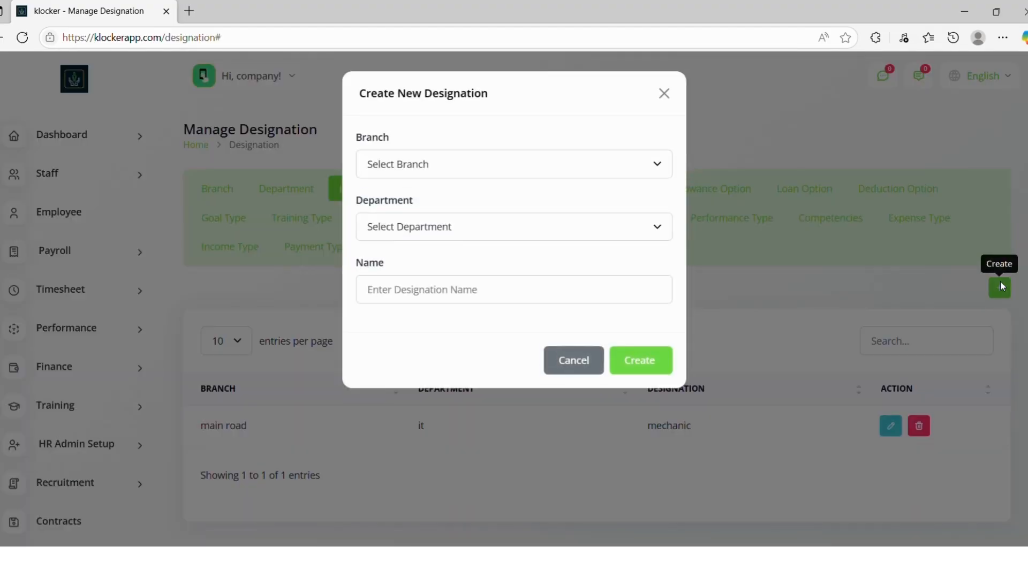
click(613, 174)
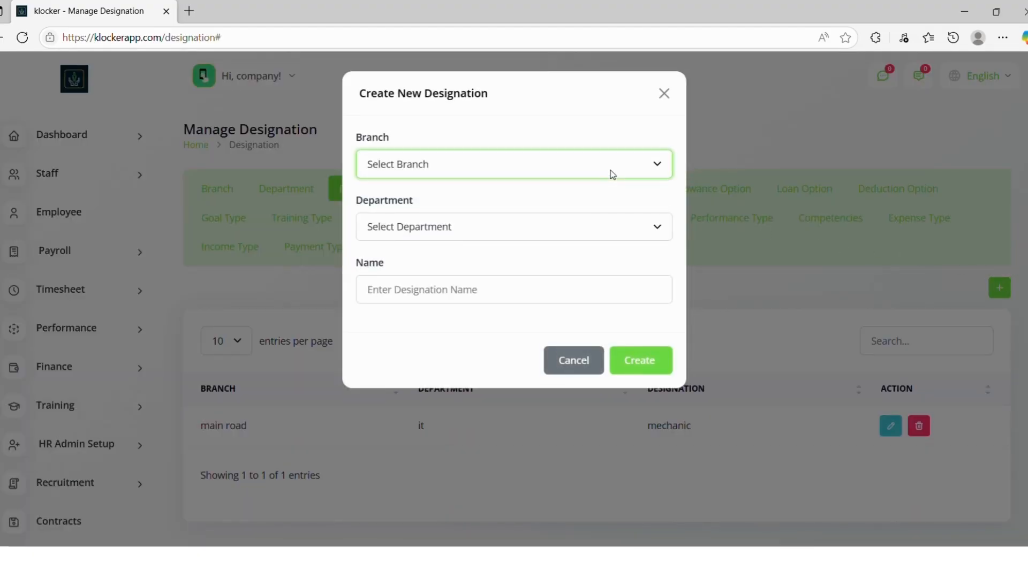
click(590, 225)
click(589, 229)
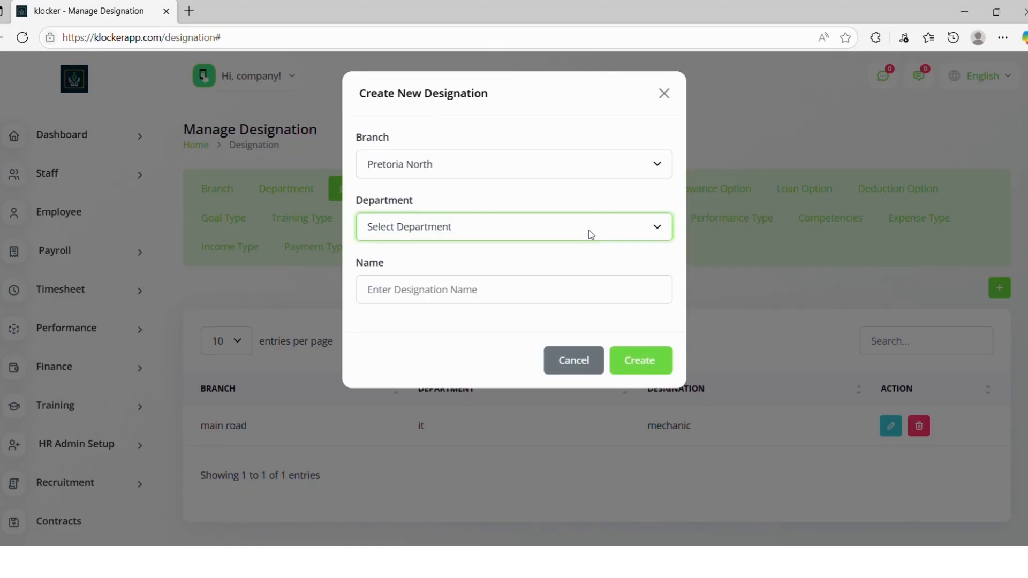
click(573, 265)
click(568, 288)
text(Pa)
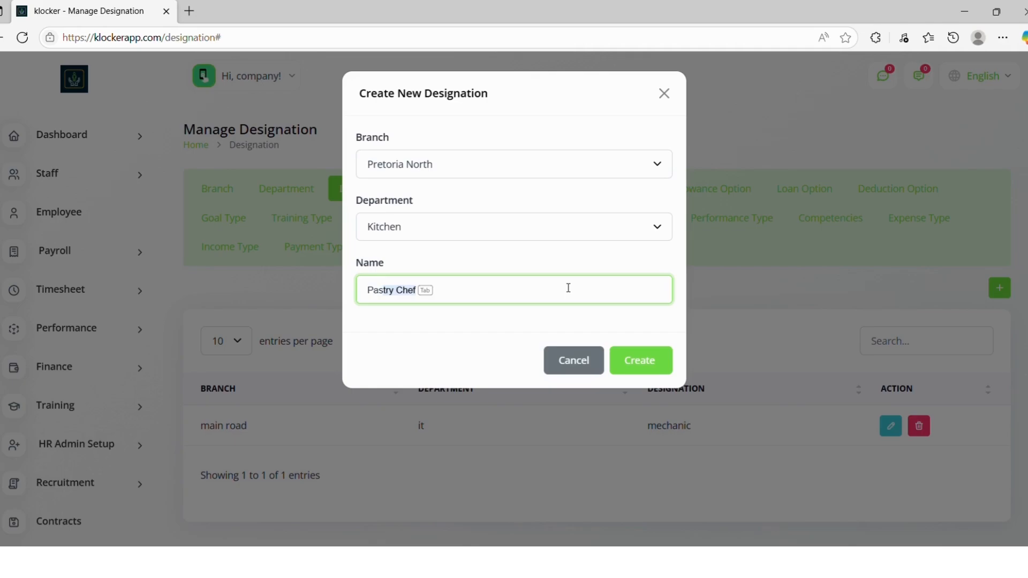
text(s)
key(Return)
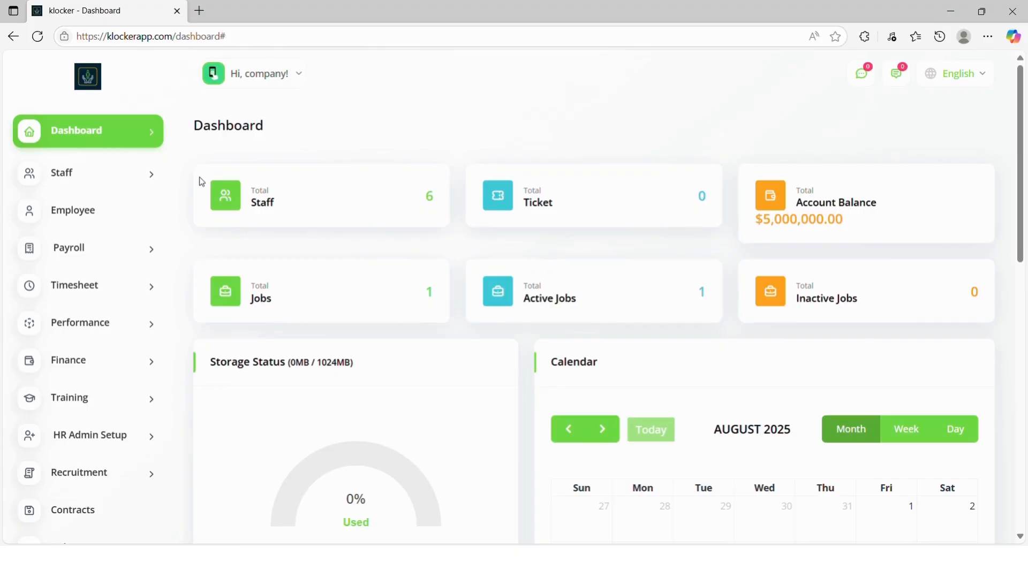
Step: Start a new employee and enter their name, phone number, e-mail and street address
click(118, 204)
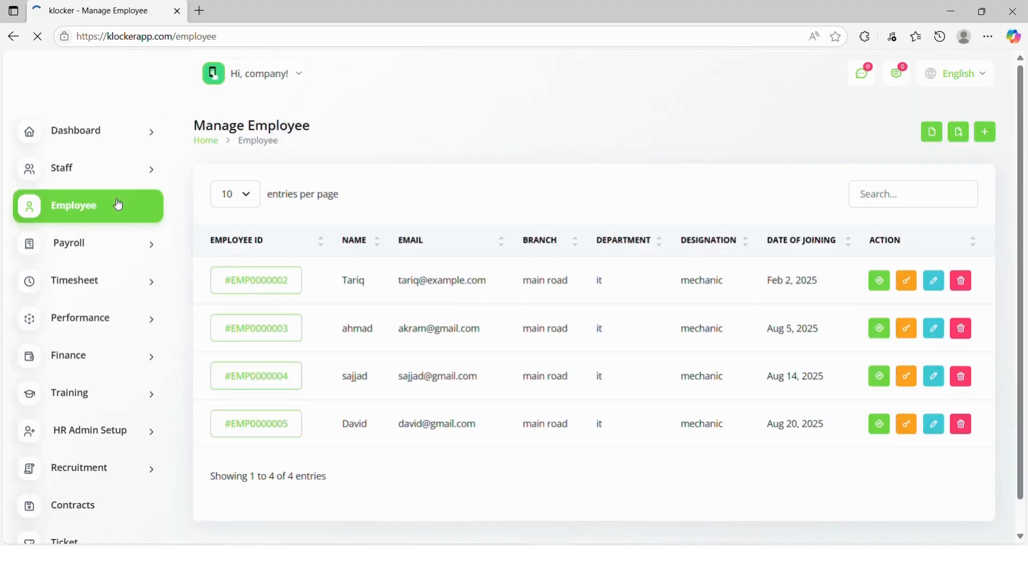
click(989, 138)
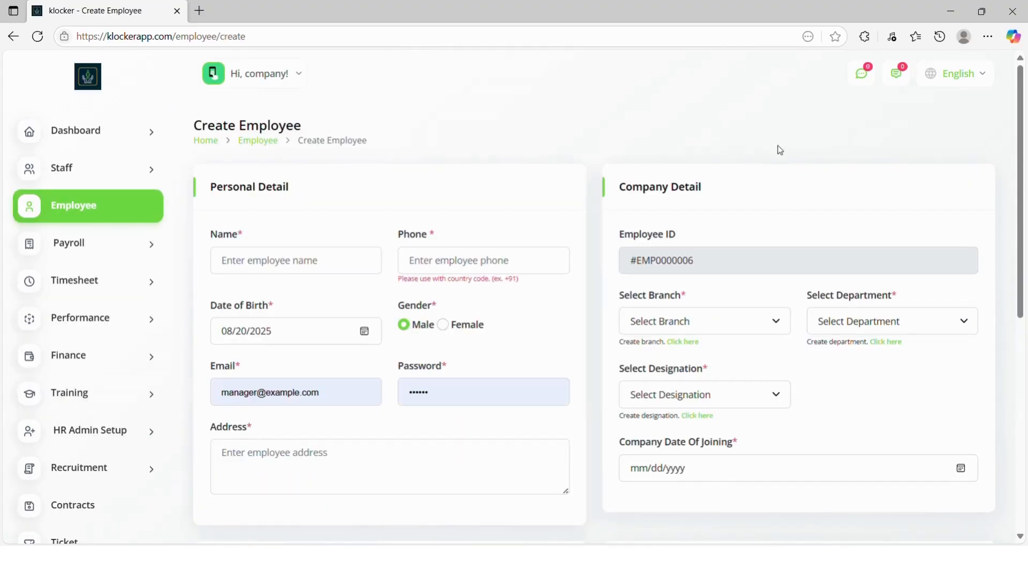
drag(337, 392, 224, 375)
key(BackSpace)
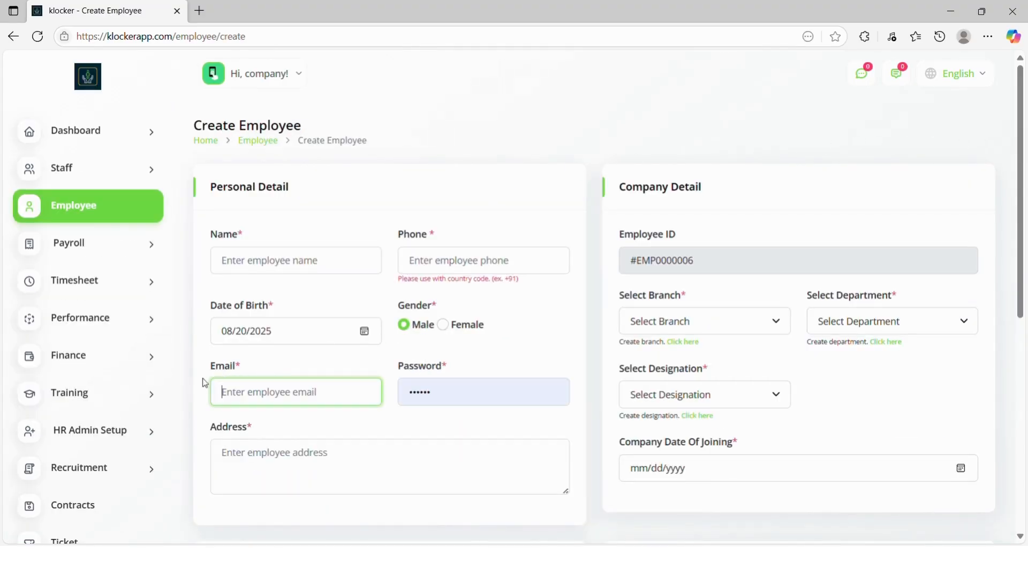
click(302, 273)
text(David)
click(459, 267)
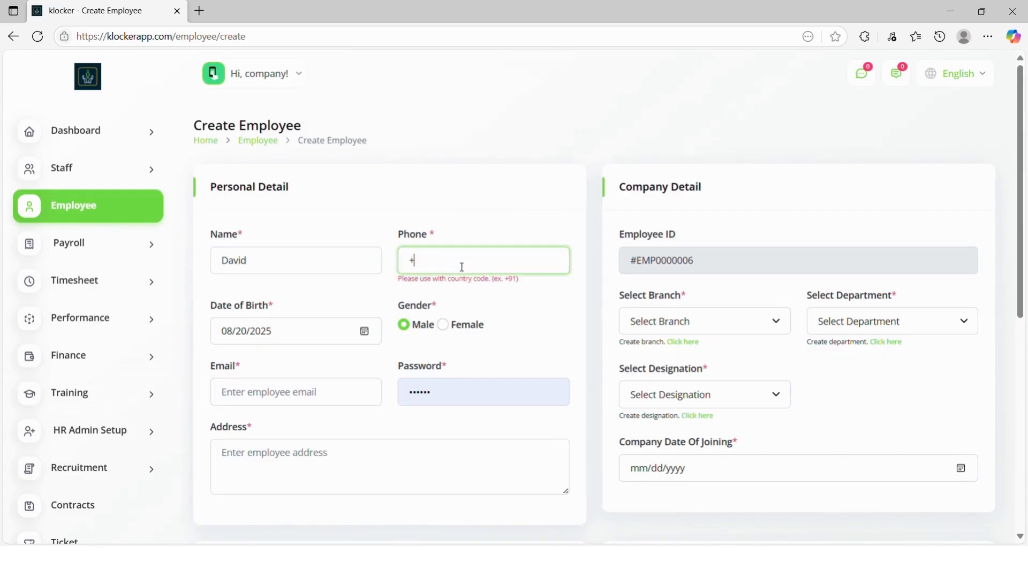
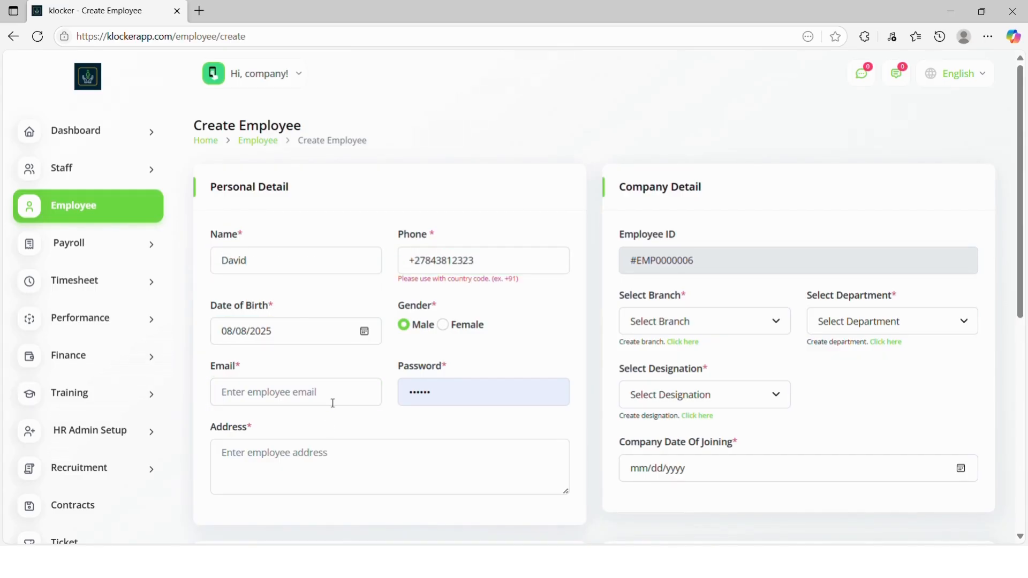
click(332, 400)
text(david@example/)
key(BackSpace)
text(.com)
click(326, 447)
text(Dav)
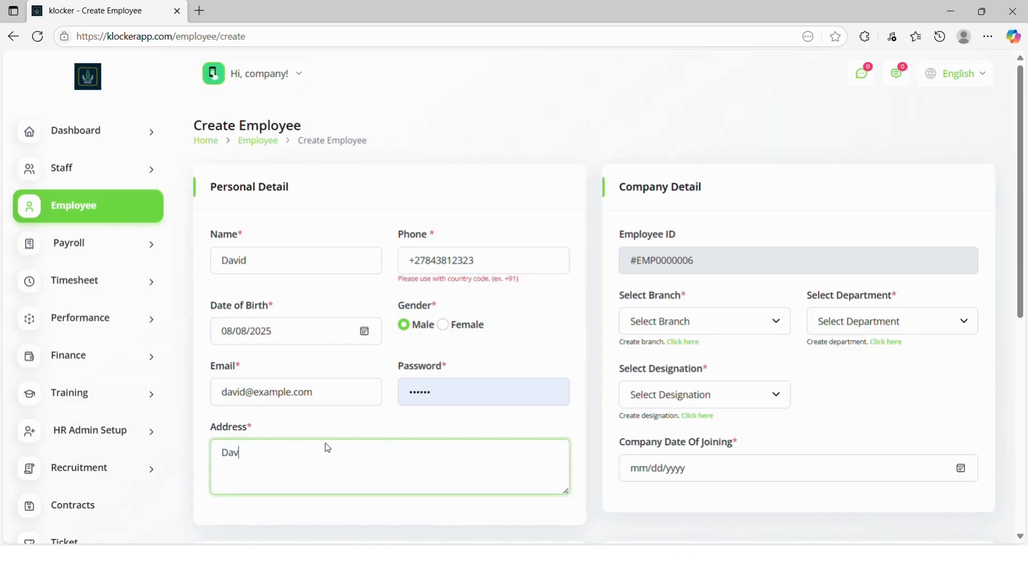
text(id Avenue 123 Street)
Step: Assign Pretoria North, Kitchen, Pastry Chef, joining date 08/21/2025, and save the employee
click(702, 333)
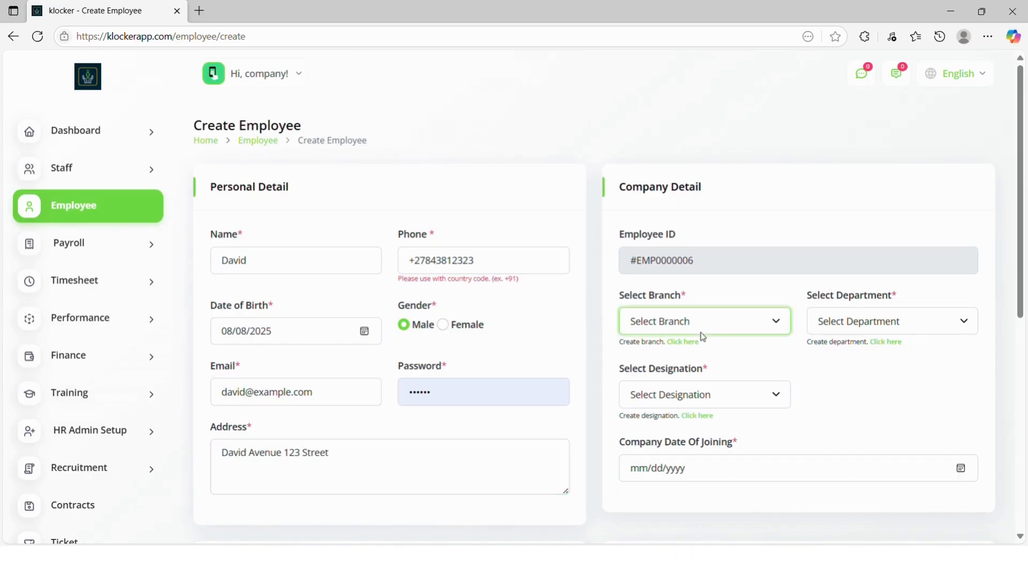
click(694, 379)
click(817, 323)
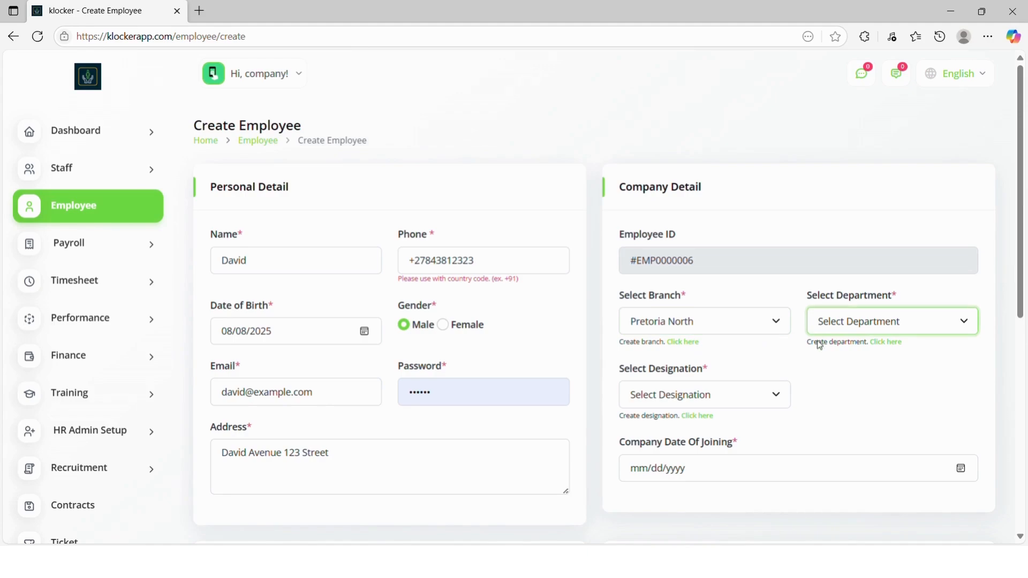
click(827, 369)
click(781, 396)
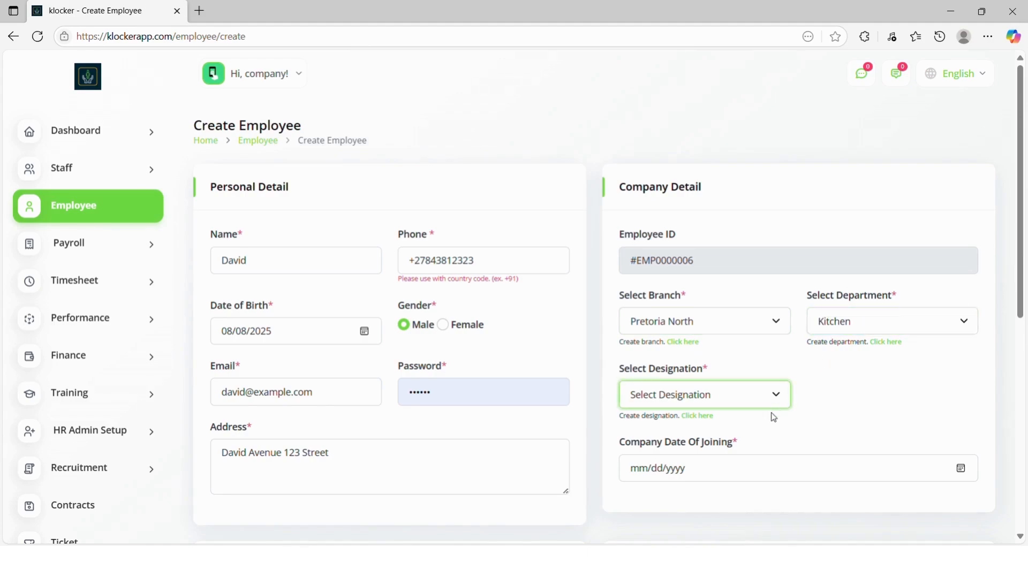
click(768, 439)
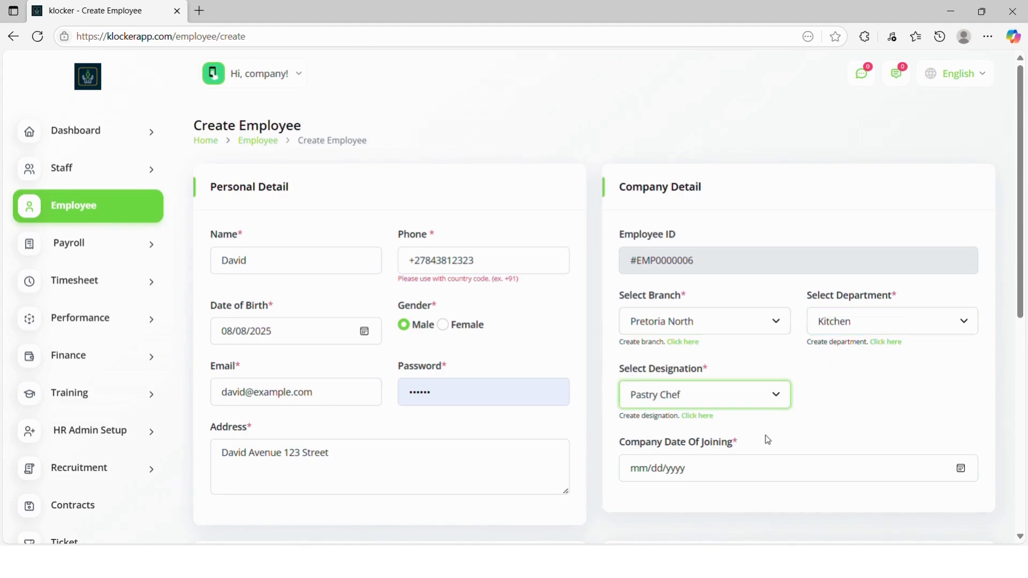
click(957, 471)
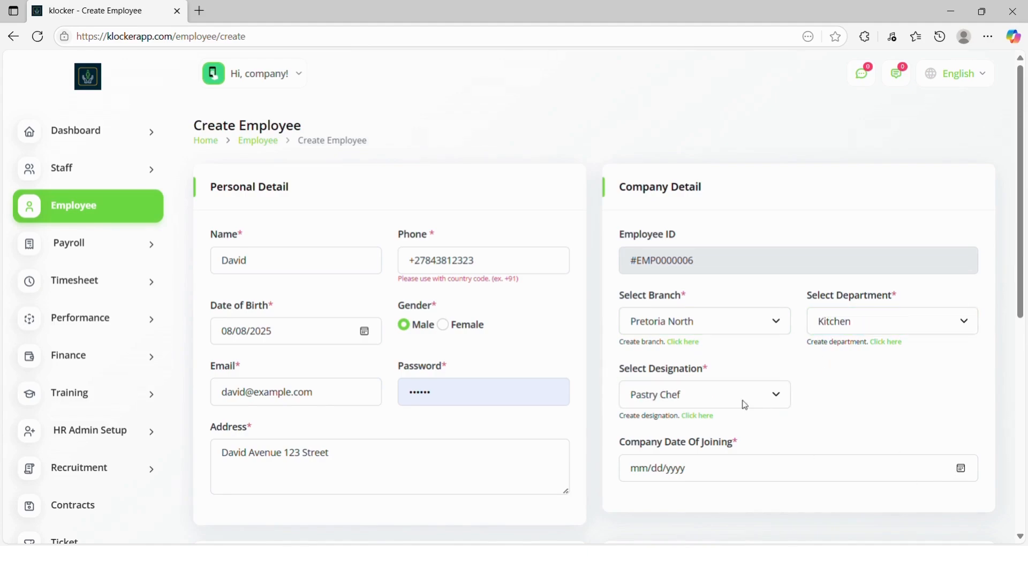
click(741, 436)
scroll(740, 437, down, 4)
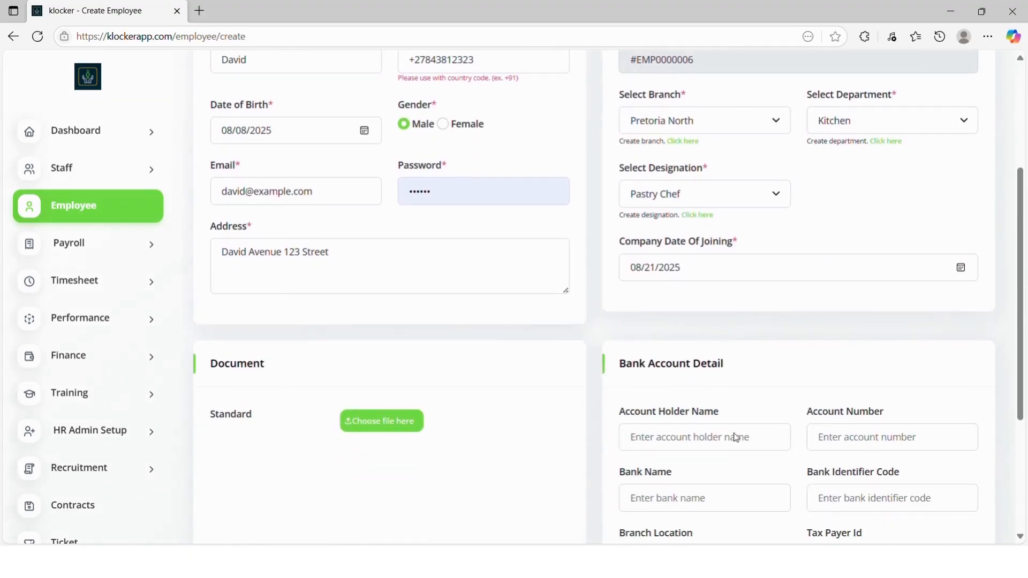
scroll(738, 437, down, 4)
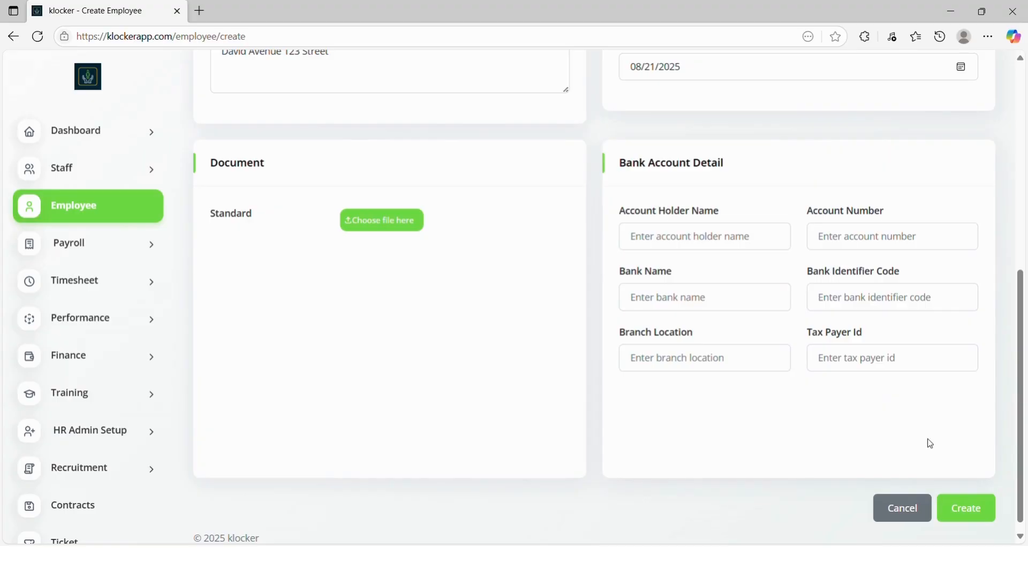
click(968, 512)
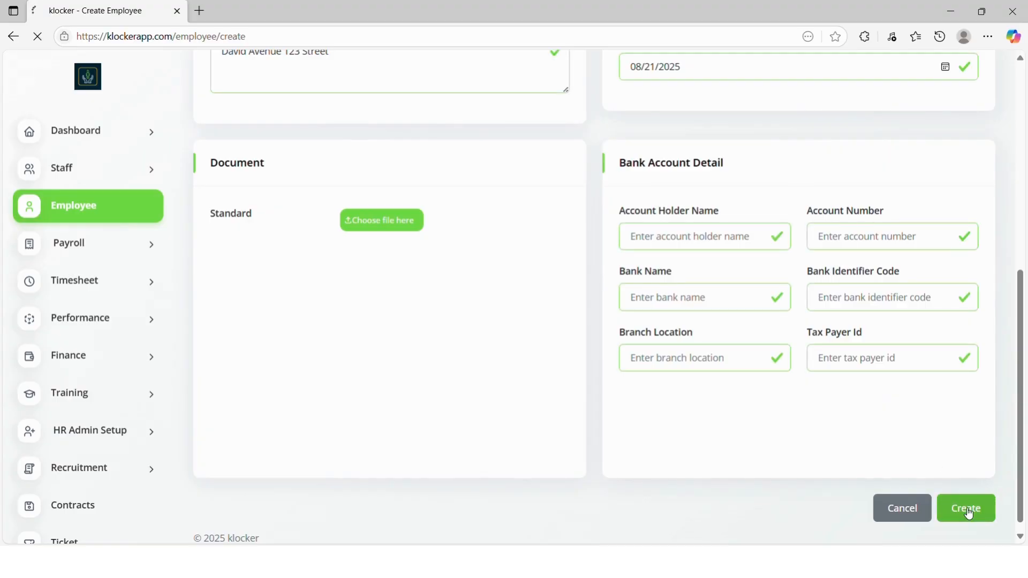